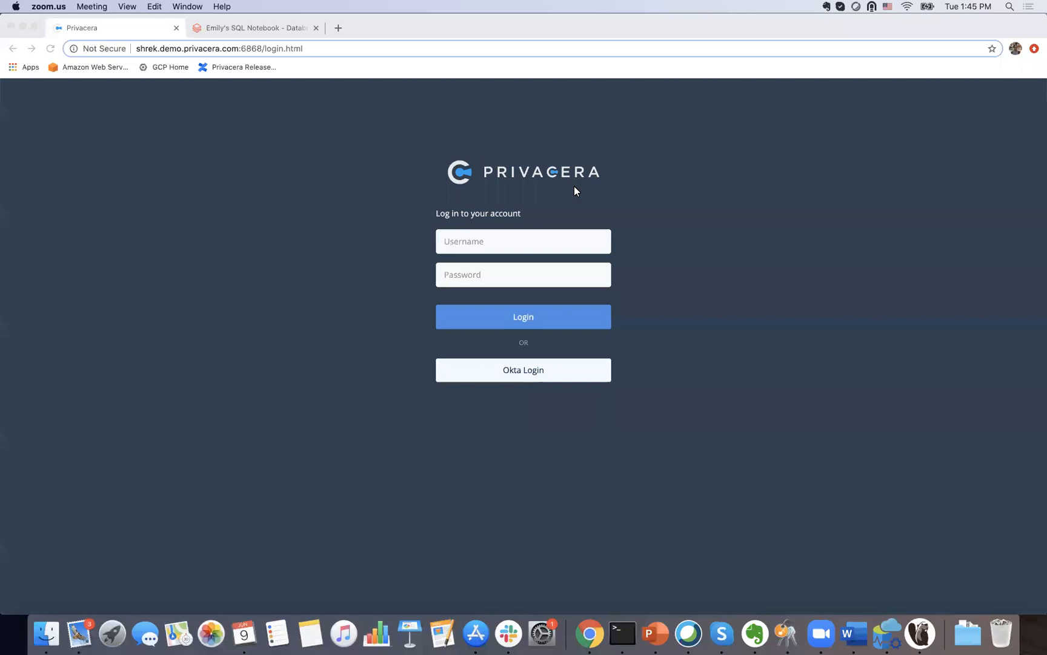
# Step: Sign in to Privacera with the admin username and password, then dismiss Chrome's password warning
pyautogui.click(503, 246)
pyautogui.write('padmin')
pyautogui.press('Tab')
pyautogui.write('padmin')
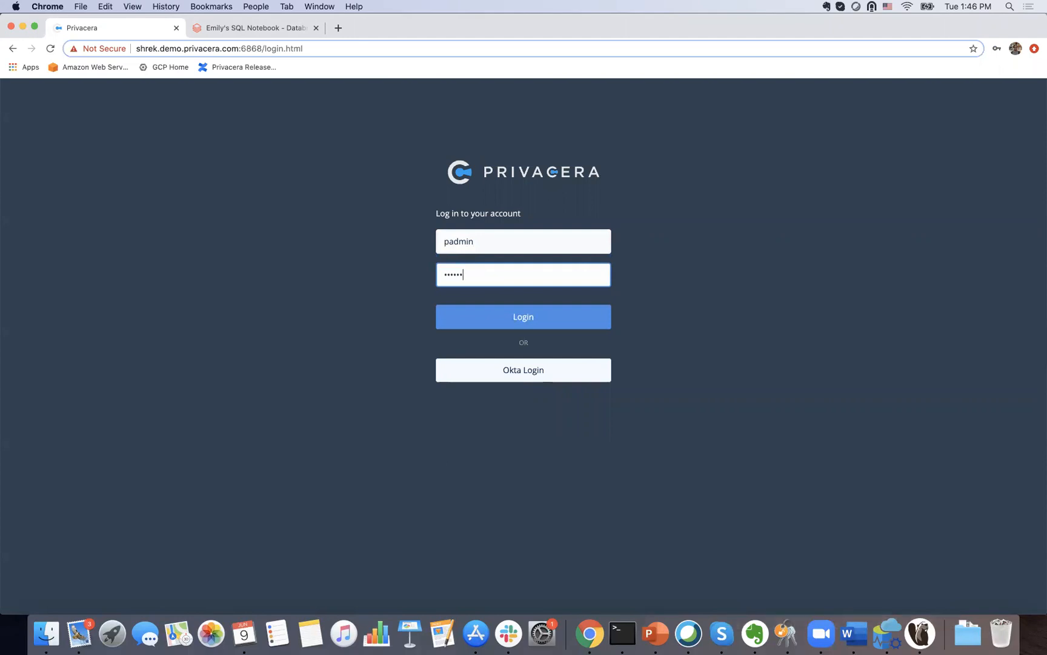
pyautogui.press('Return')
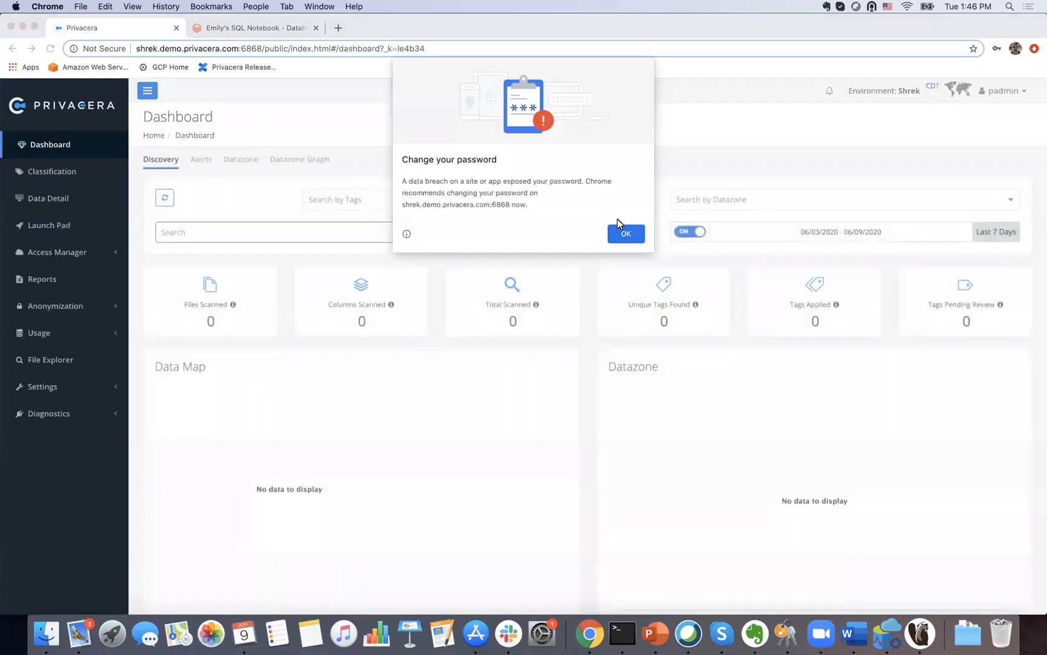
pyautogui.click(621, 233)
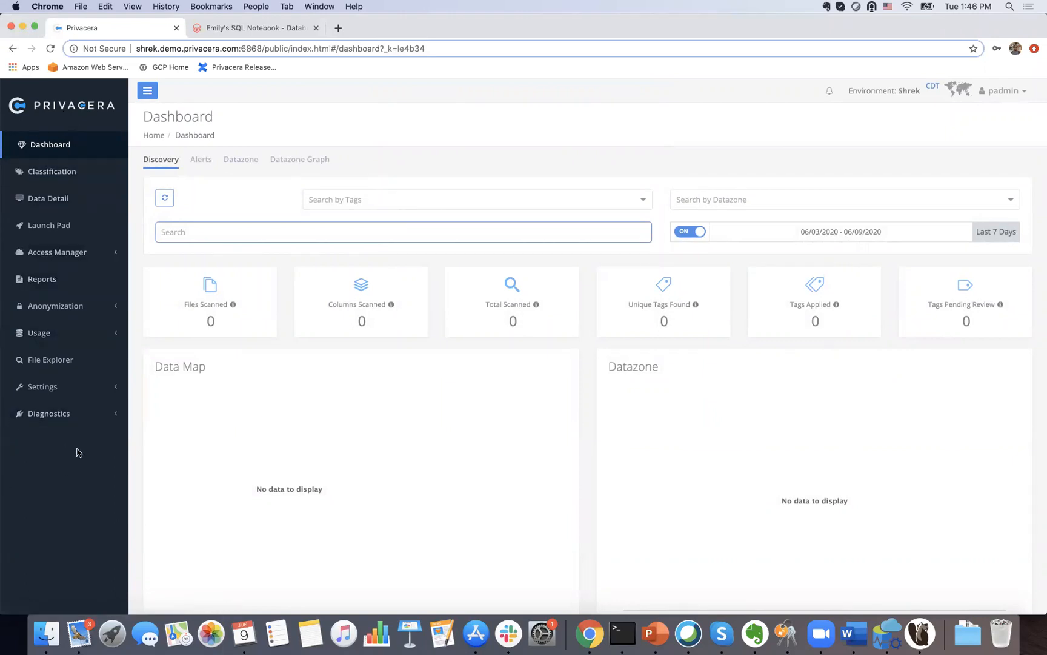
# Step: Open Access Manager > Resource Policies and browse the service cards like privacera_hive and privacera_s3
pyautogui.click(96, 253)
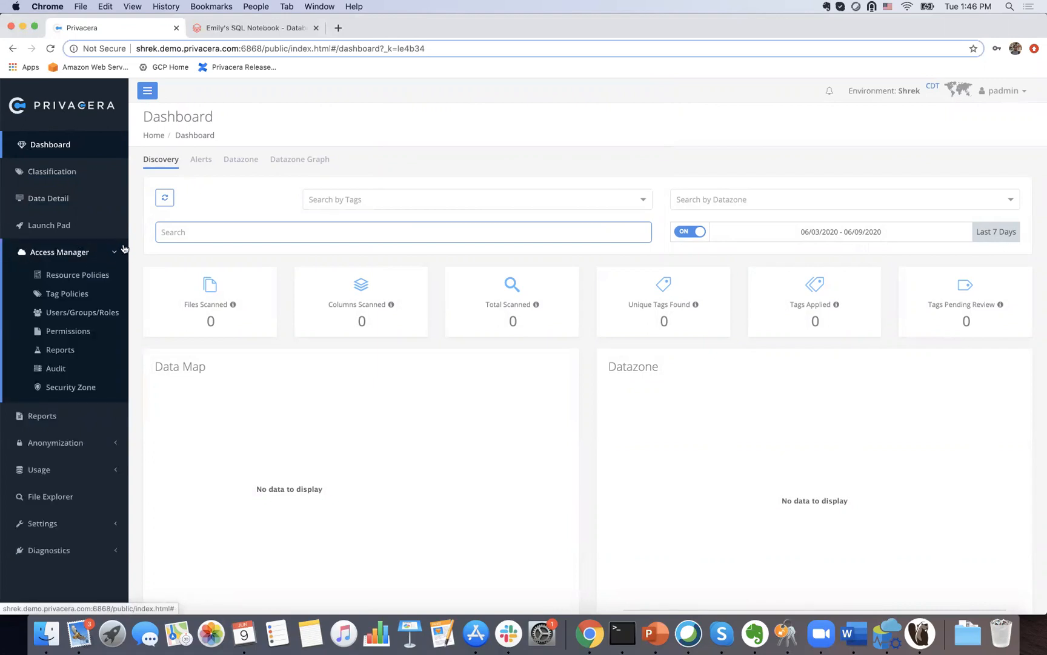
pyautogui.click(95, 276)
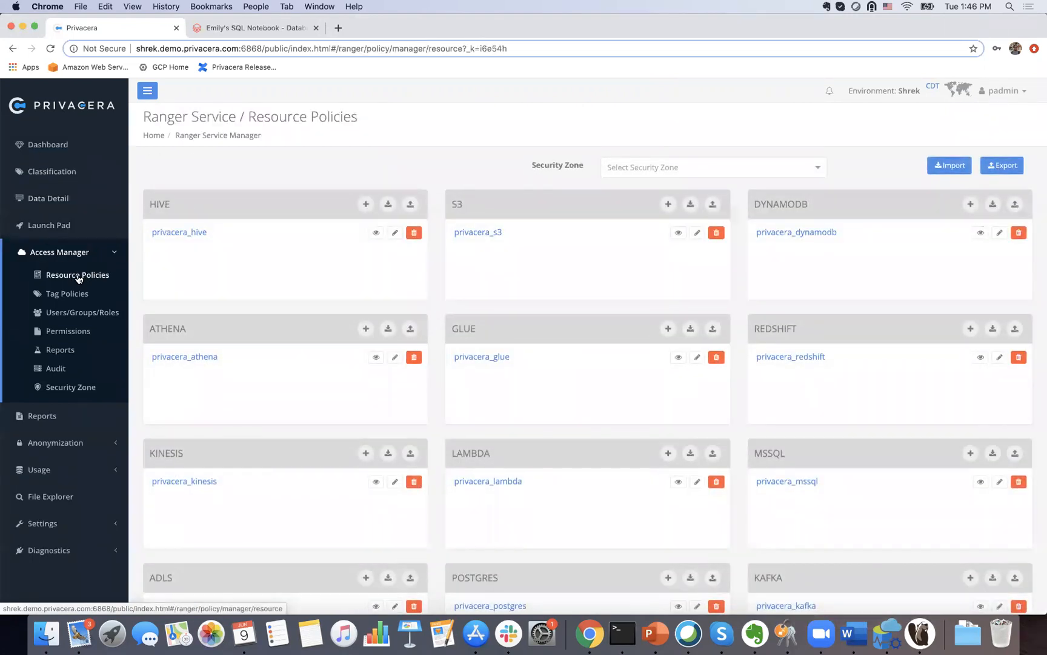
pyautogui.scroll(-5, 518, 355)
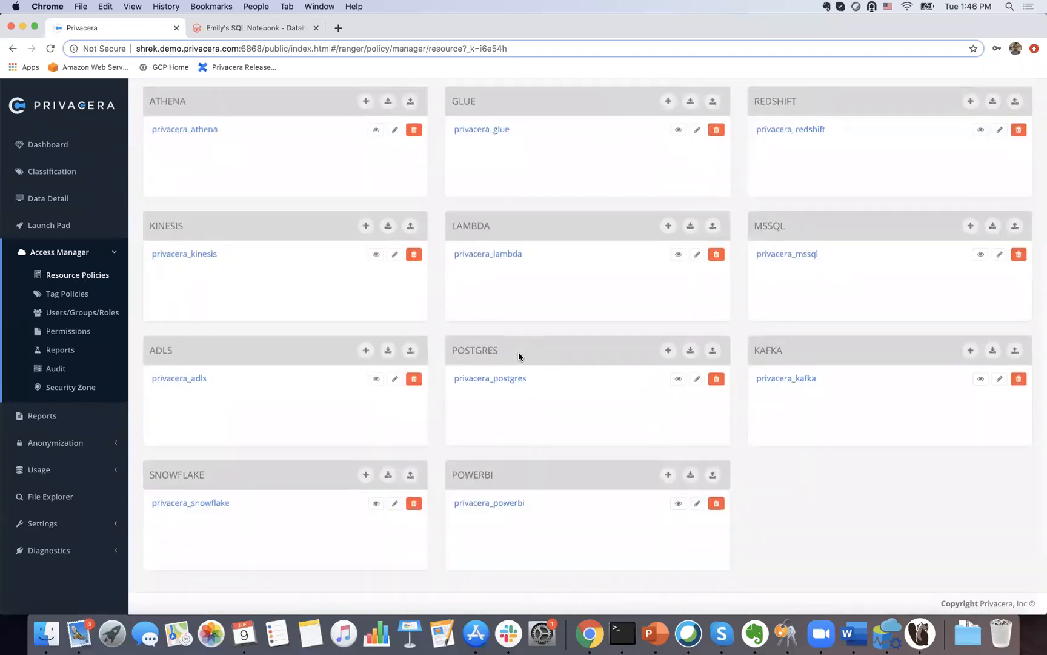
pyautogui.scroll(5, 518, 356)
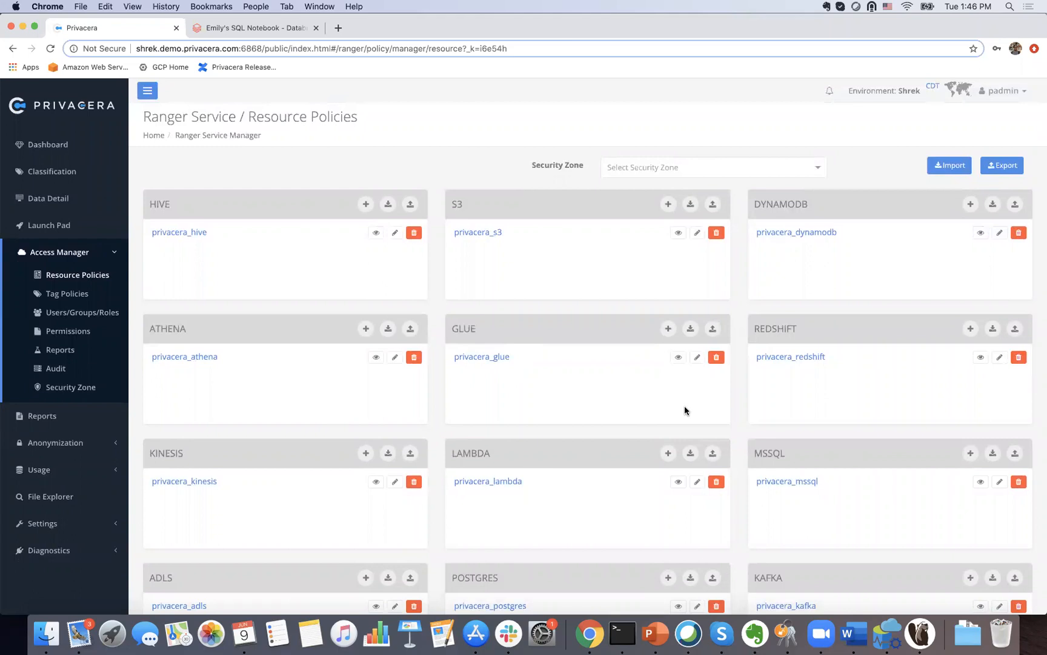
pyautogui.scroll(-5, 685, 410)
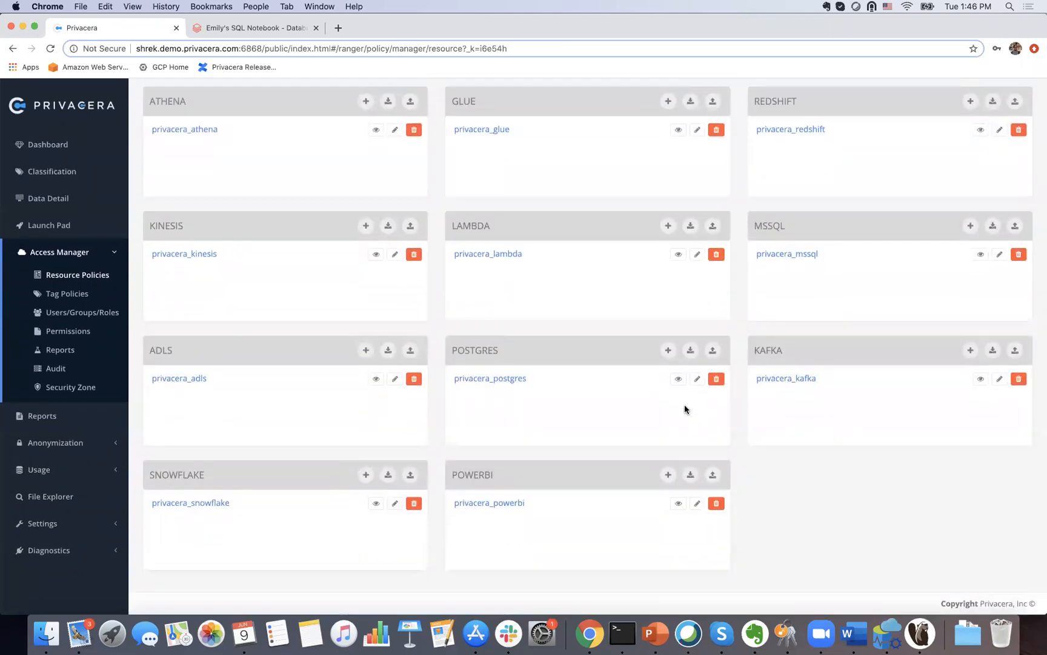
pyautogui.scroll(5, 684, 405)
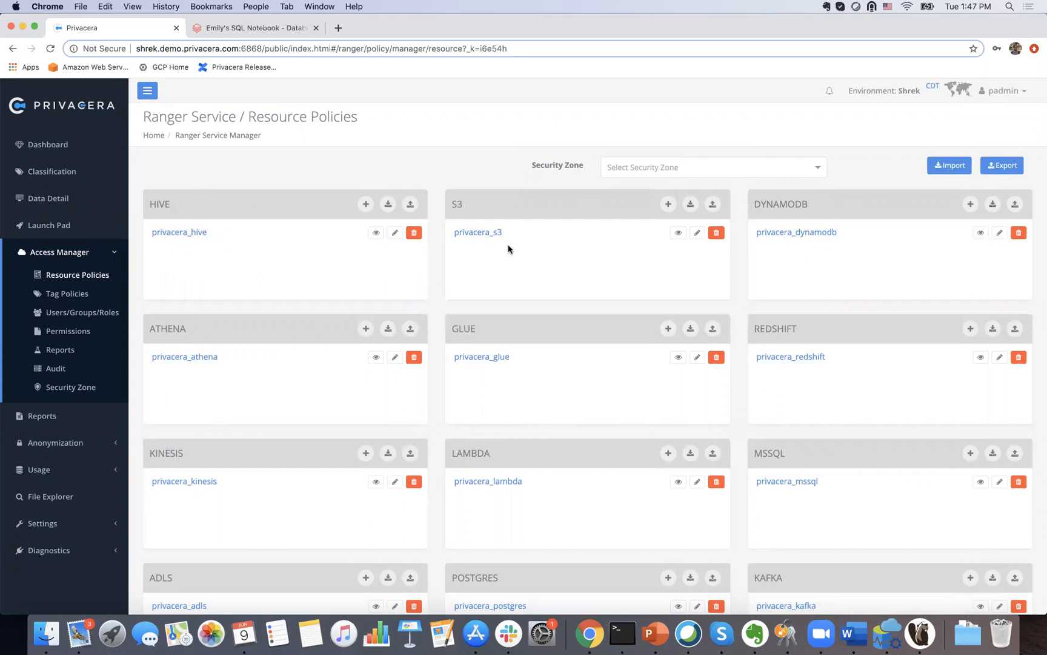
pyautogui.scroll(-3, 613, 346)
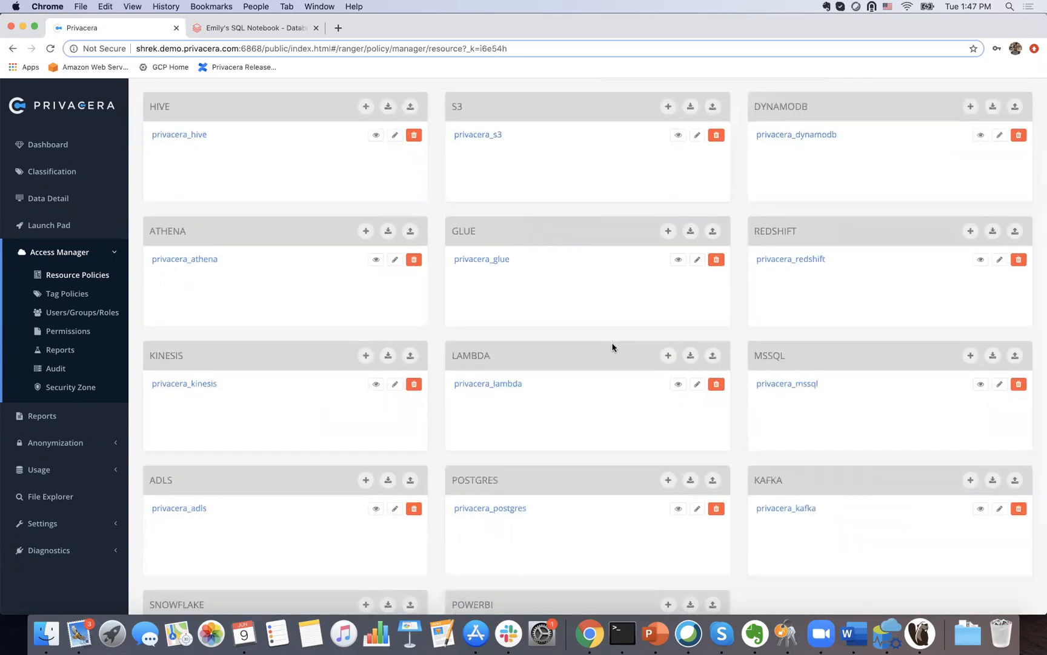
pyautogui.scroll(-3, 472, 445)
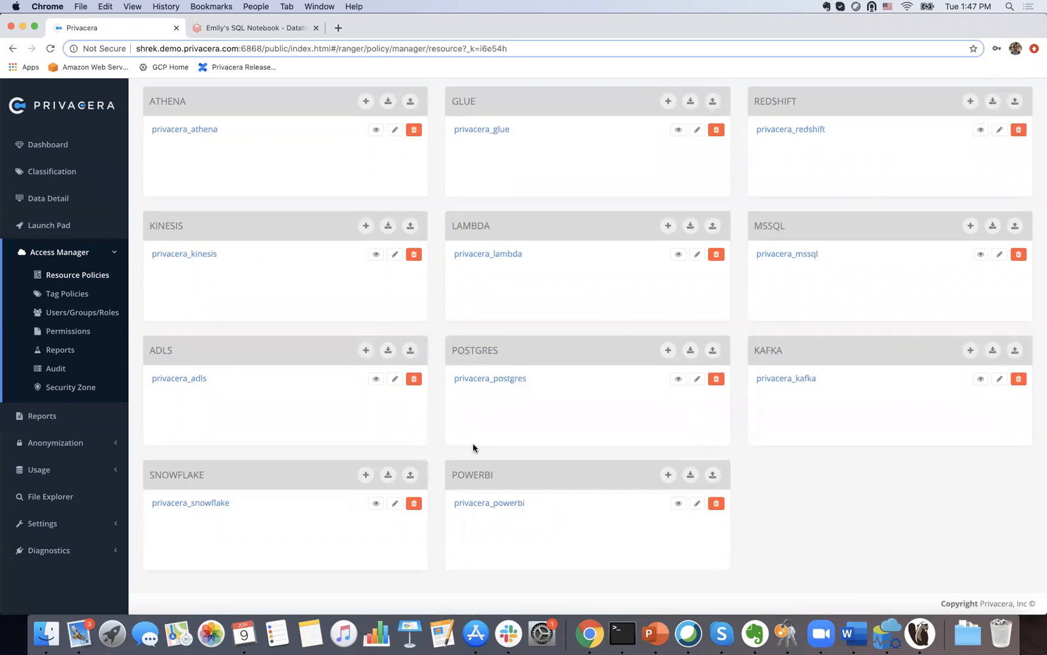
pyautogui.scroll(3, 722, 392)
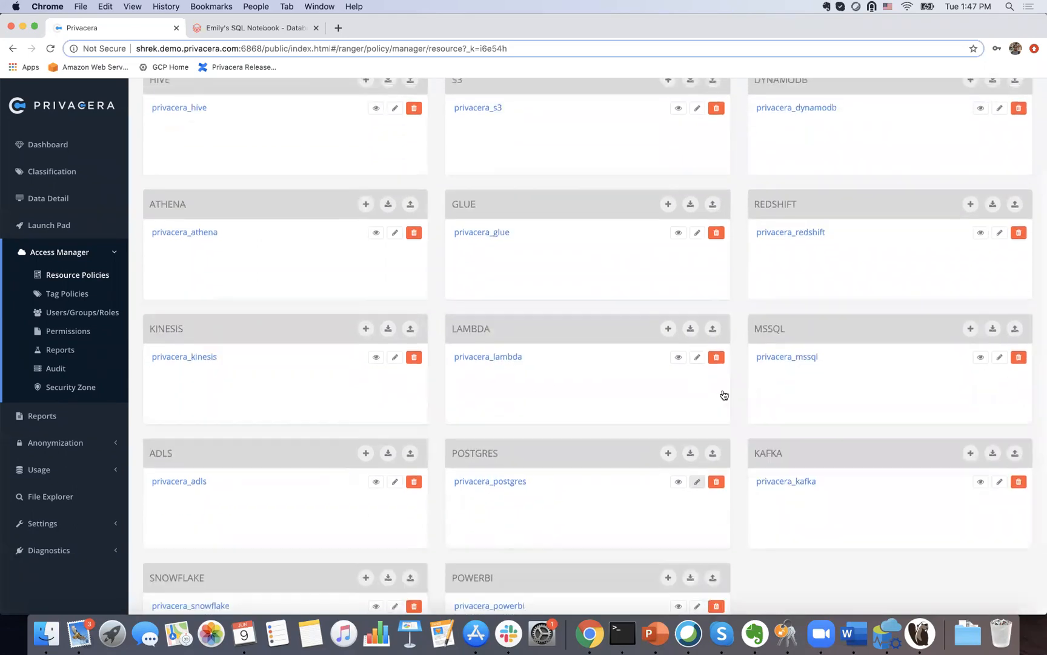
pyautogui.scroll(4, 684, 439)
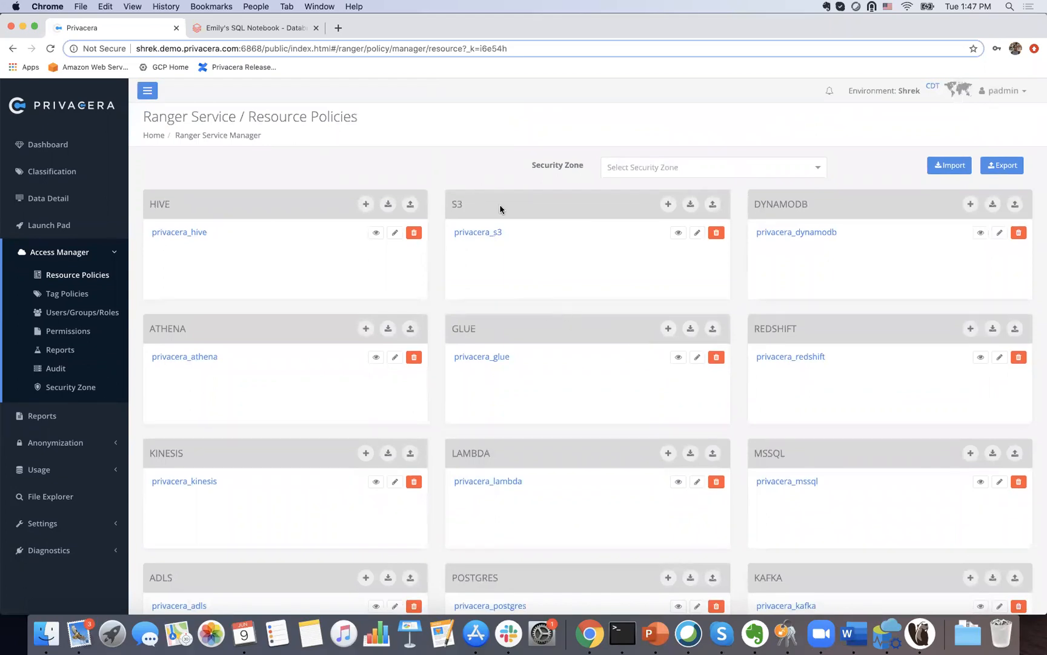
# Step: Filter services to the Sales Zone and open the privacera_hive policy list
pyautogui.click(715, 167)
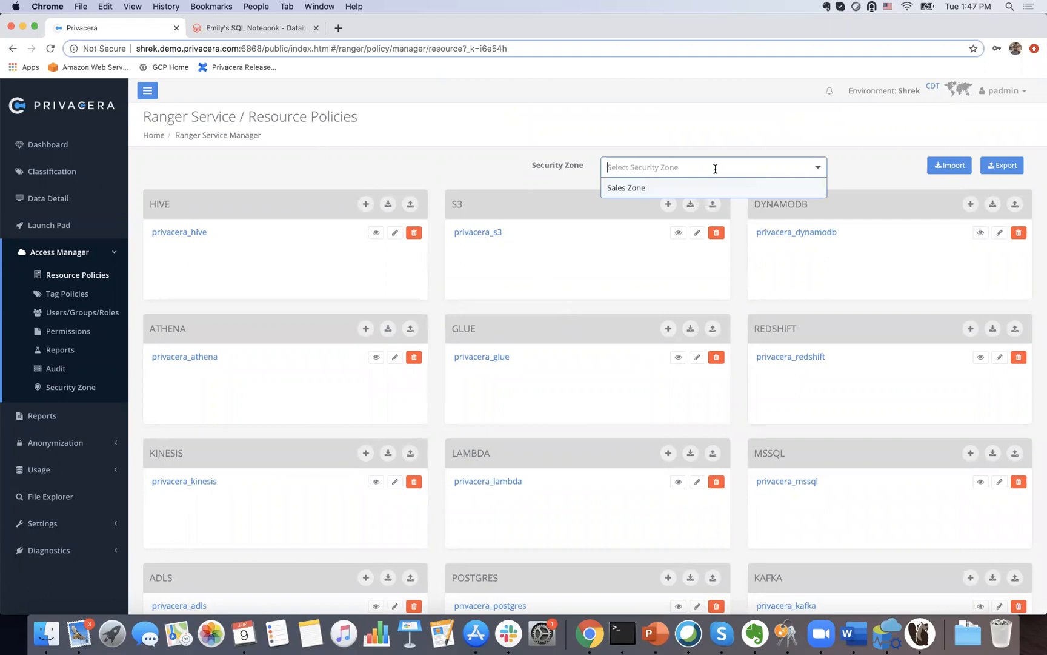
pyautogui.click(645, 190)
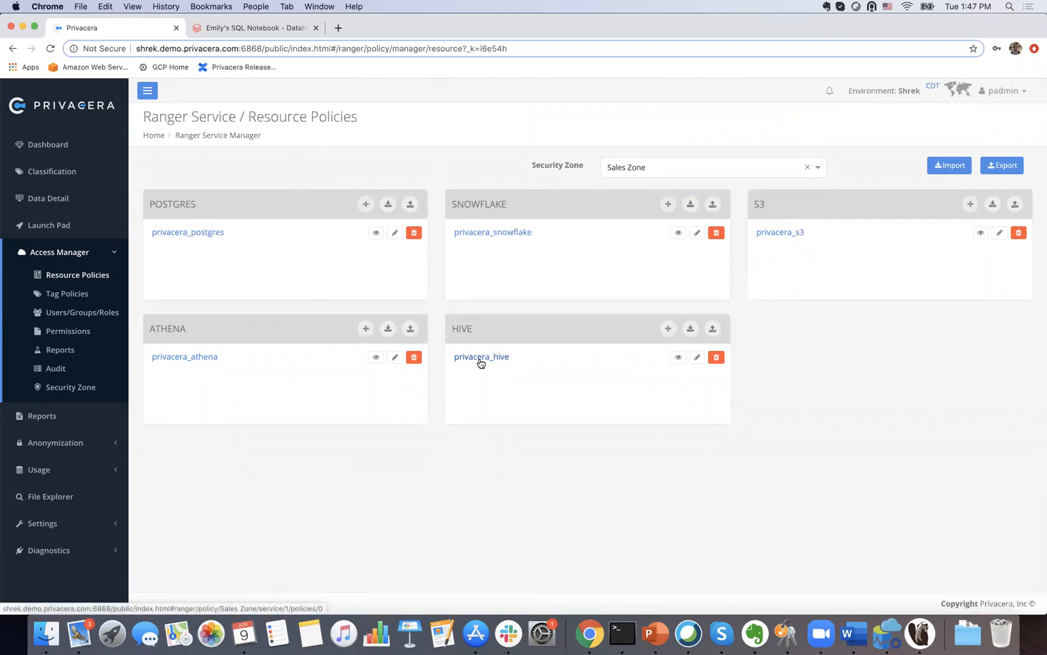
pyautogui.click(481, 358)
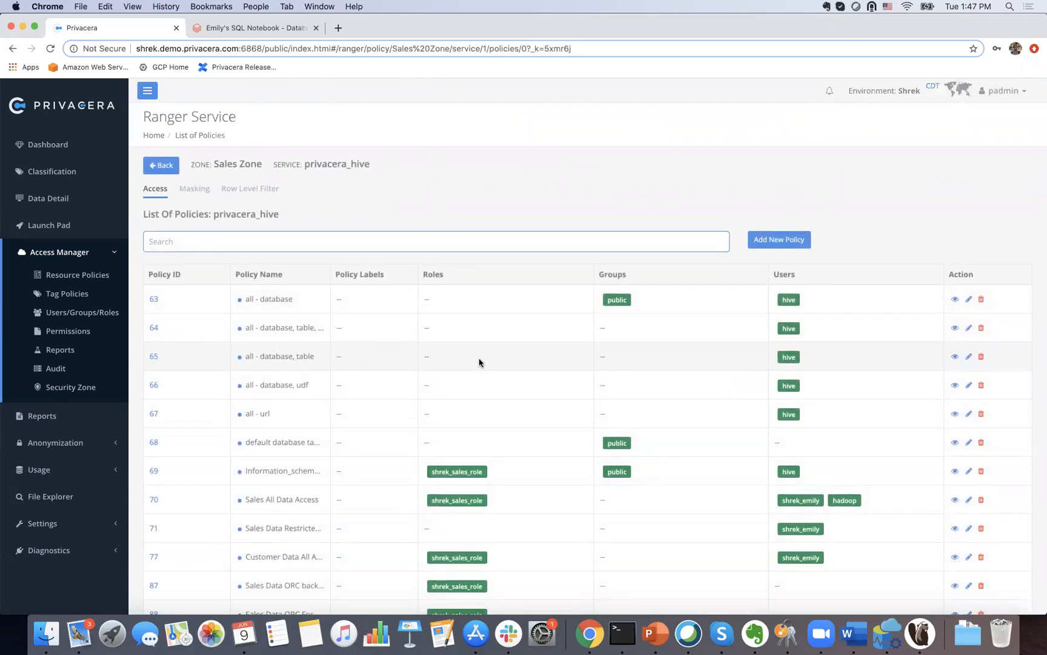
pyautogui.scroll(-5, 479, 363)
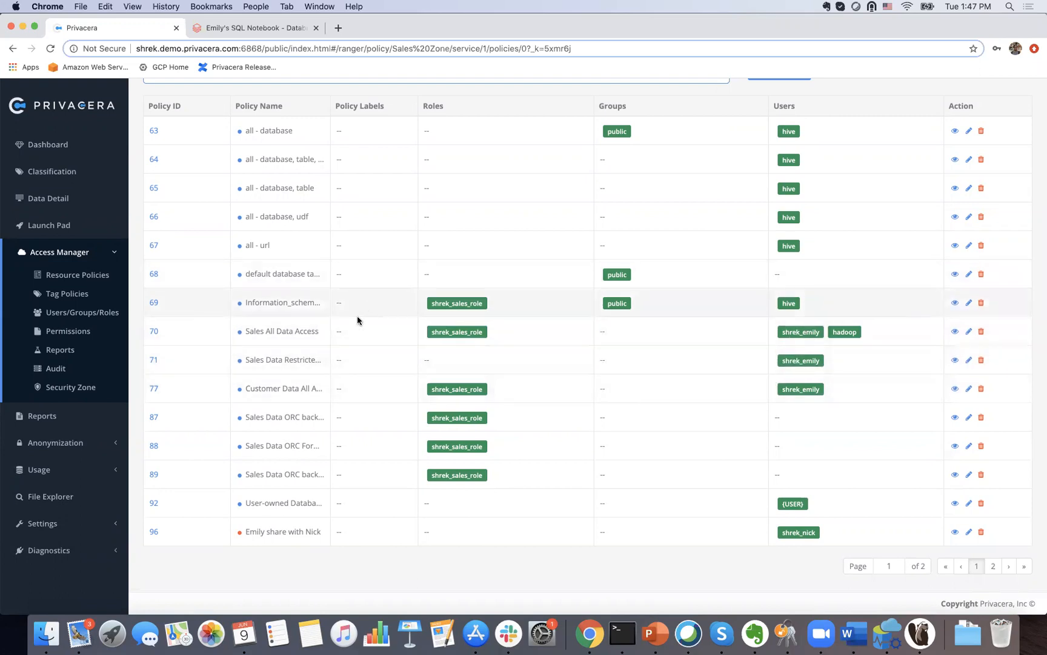
pyautogui.click(968, 333)
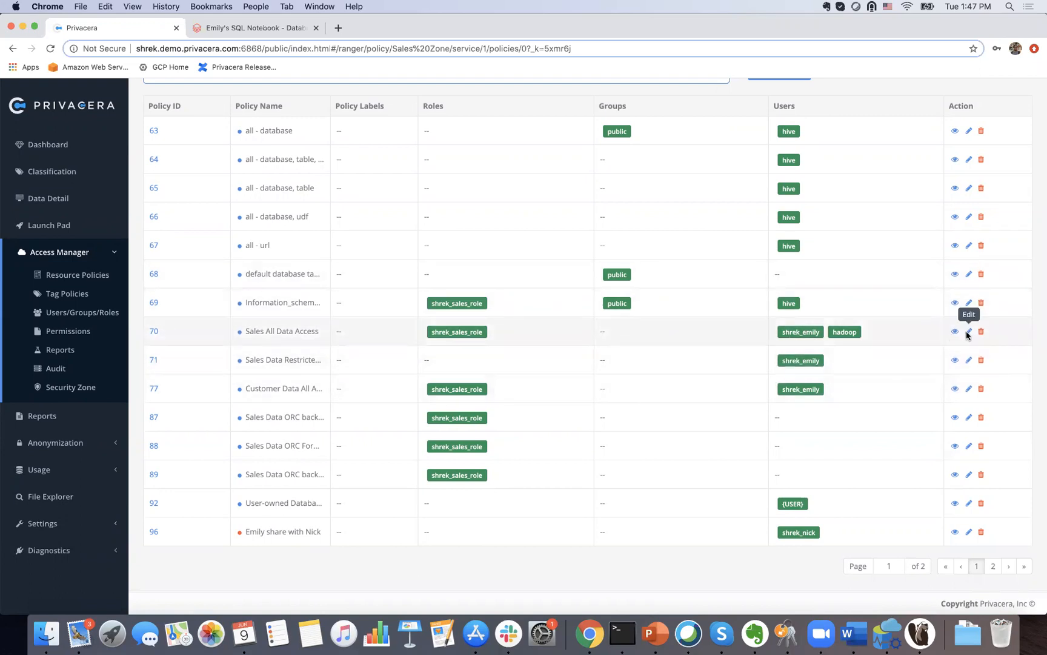
pyautogui.scroll(-3, 870, 351)
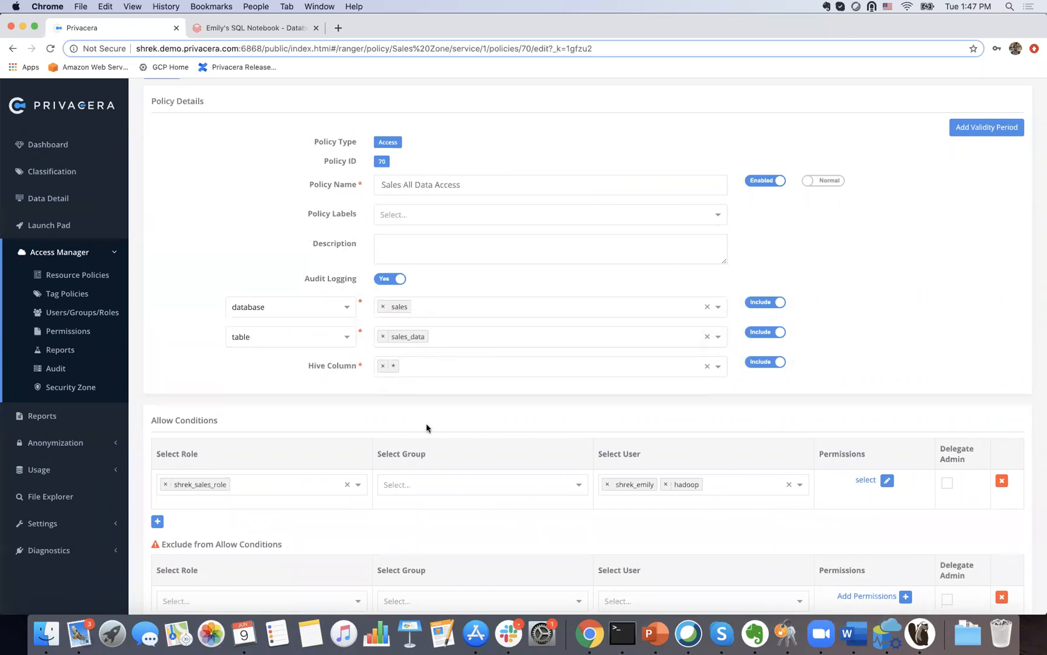
pyautogui.scroll(-5, 512, 485)
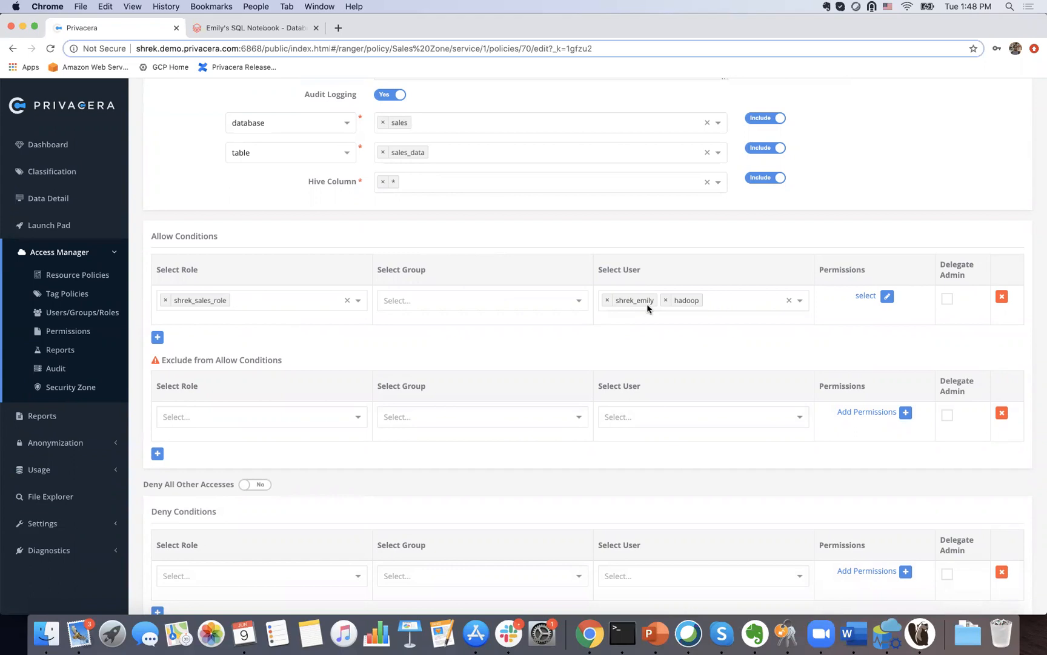
pyautogui.click(888, 296)
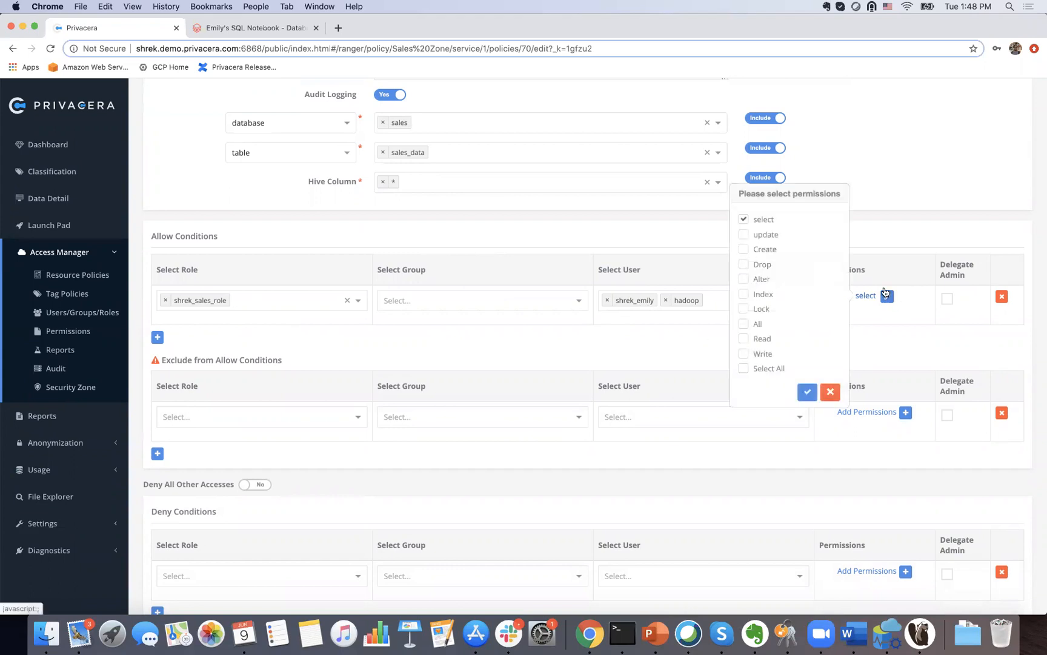
pyautogui.click(829, 392)
pyautogui.scroll(10, 824, 394)
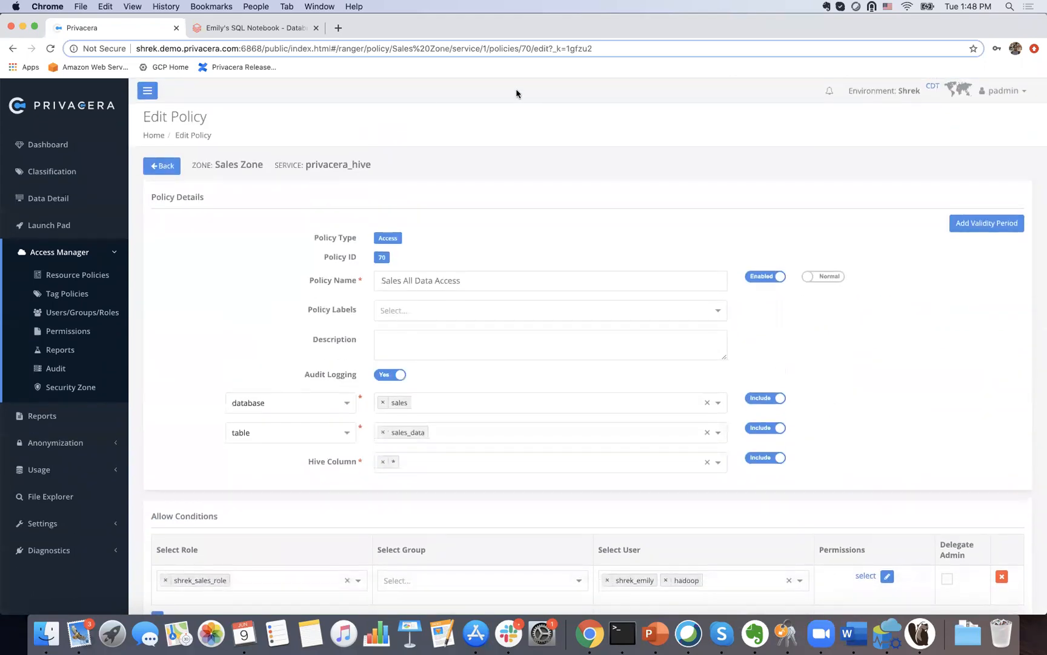
pyautogui.click(161, 165)
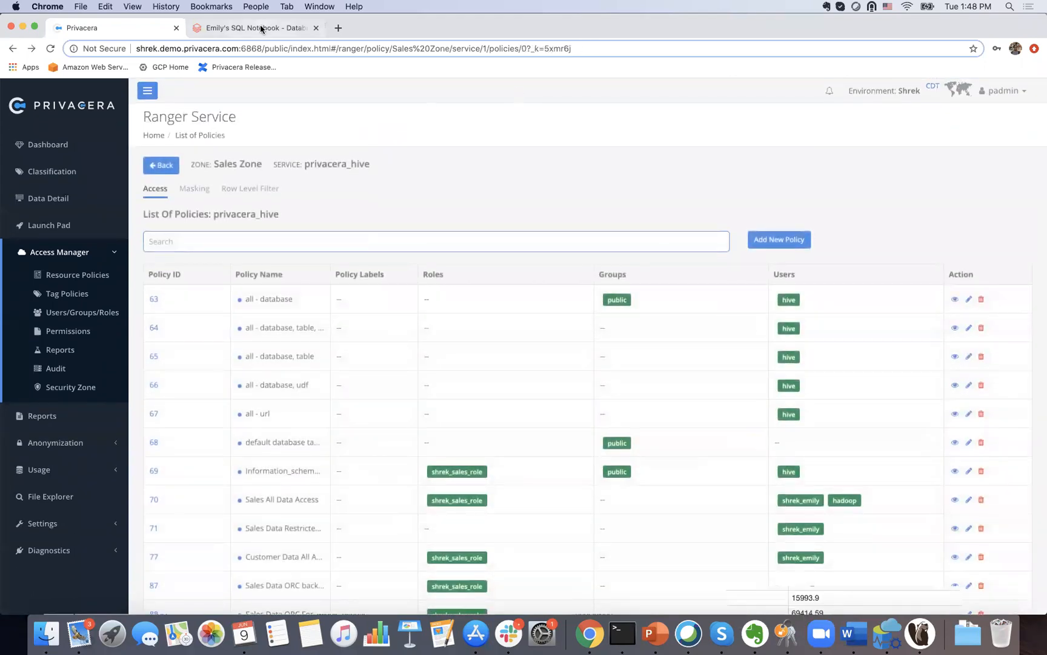
# Step: Rerun the Cmd 3 SELECT * query on sales.sales_data in Databricks, then return to Privacera
pyautogui.click(260, 27)
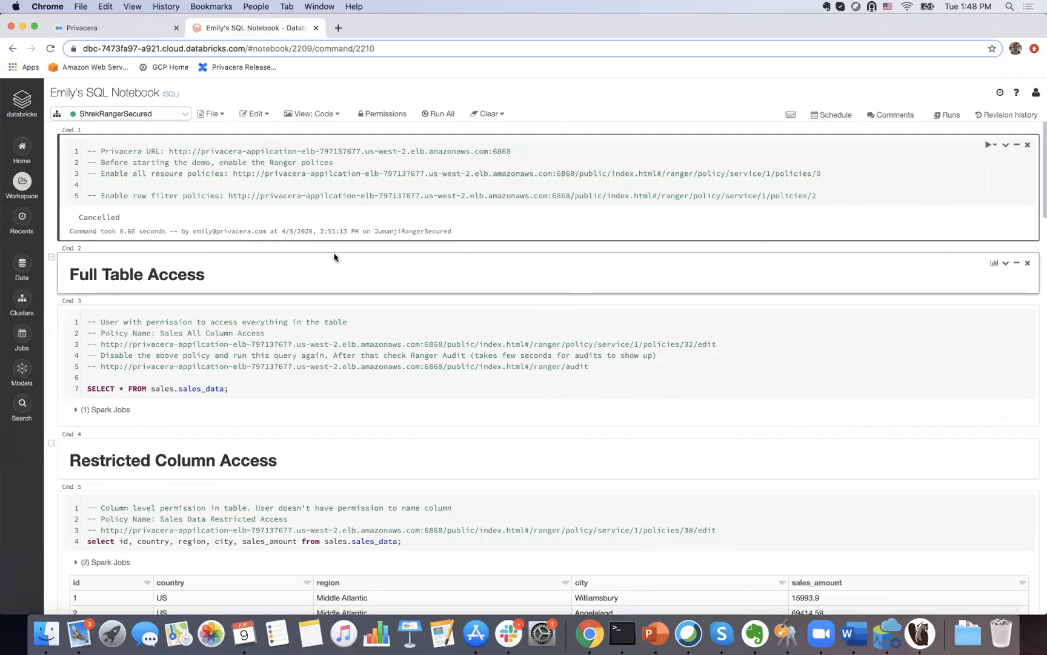
pyautogui.scroll(-5, 334, 257)
pyautogui.click(178, 211)
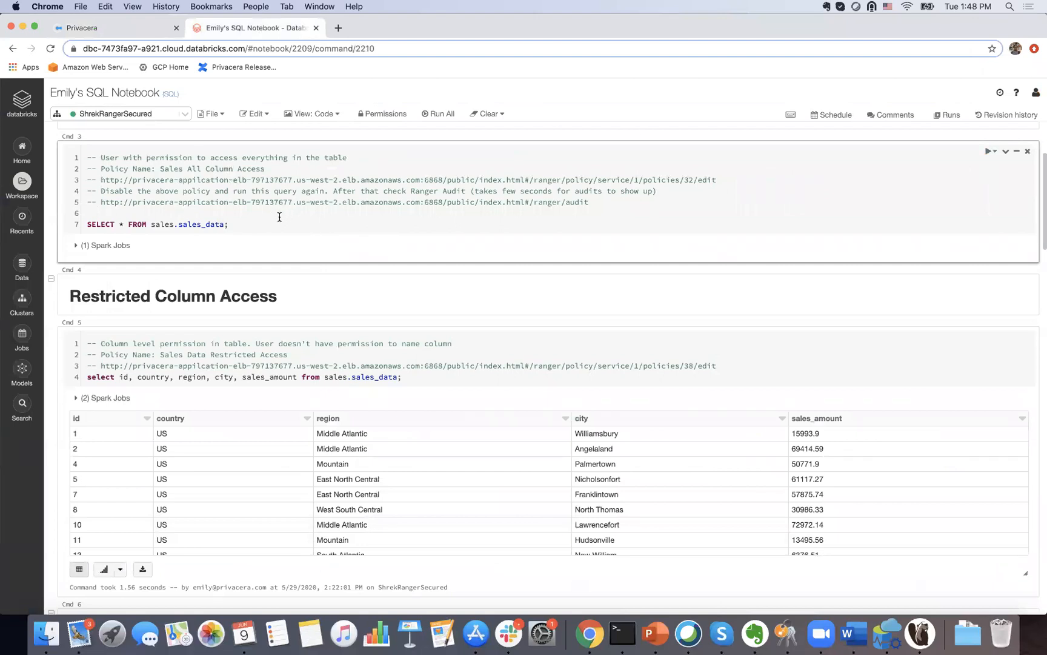
pyautogui.click(1037, 93)
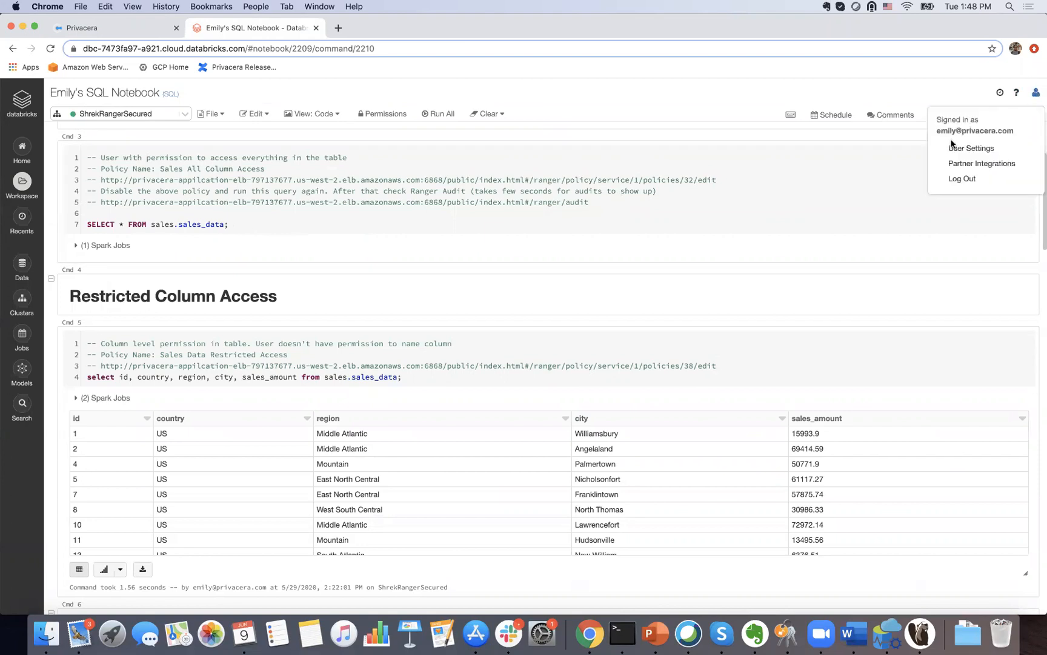
pyautogui.click(821, 247)
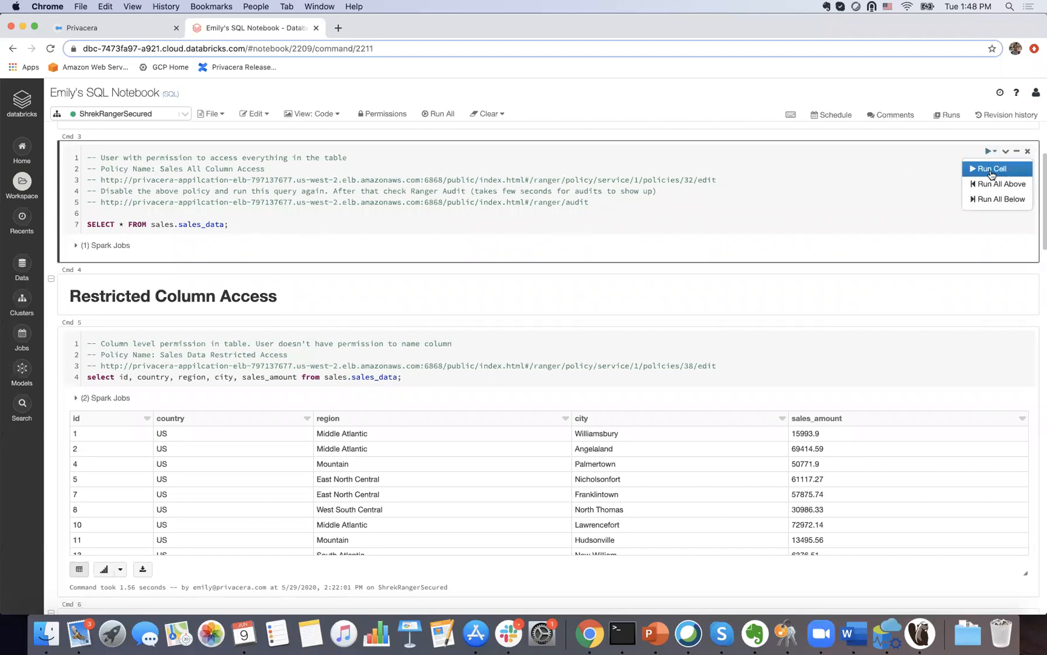
pyautogui.click(991, 168)
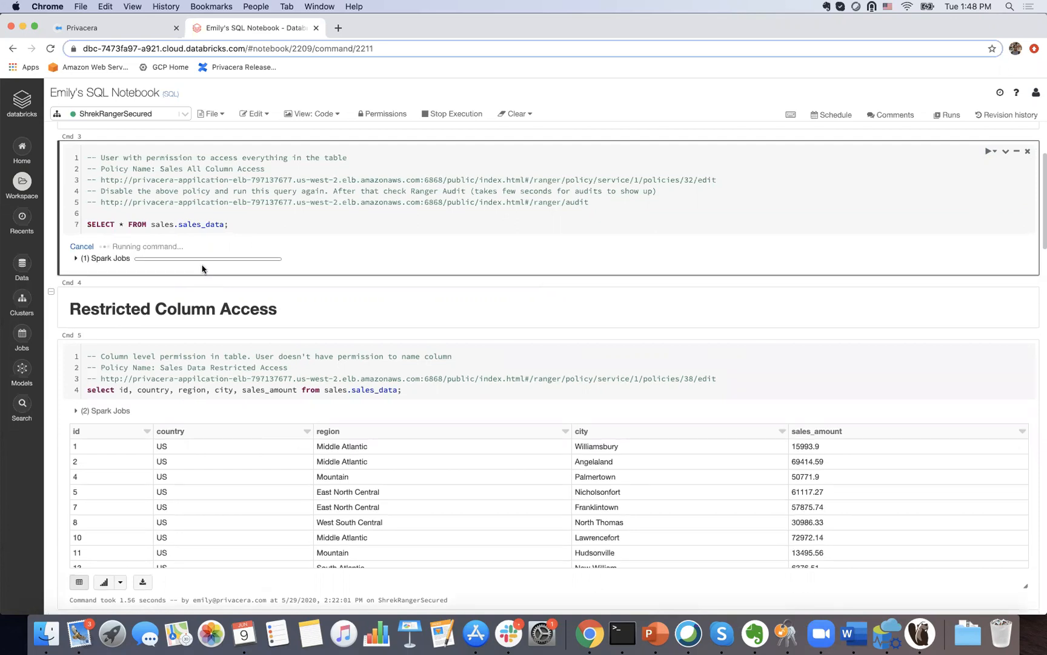
pyautogui.click(116, 32)
pyautogui.scroll(-4, 470, 229)
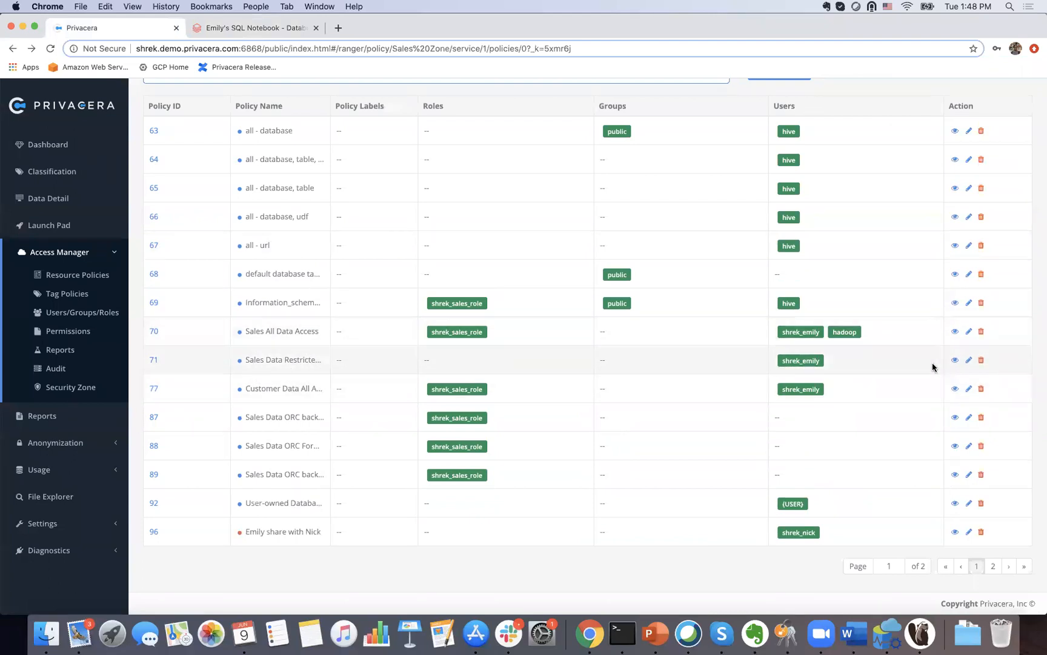
# Step: Review policy 71, Sales Data Restricted Access, and check the notebook's query results
pyautogui.click(969, 360)
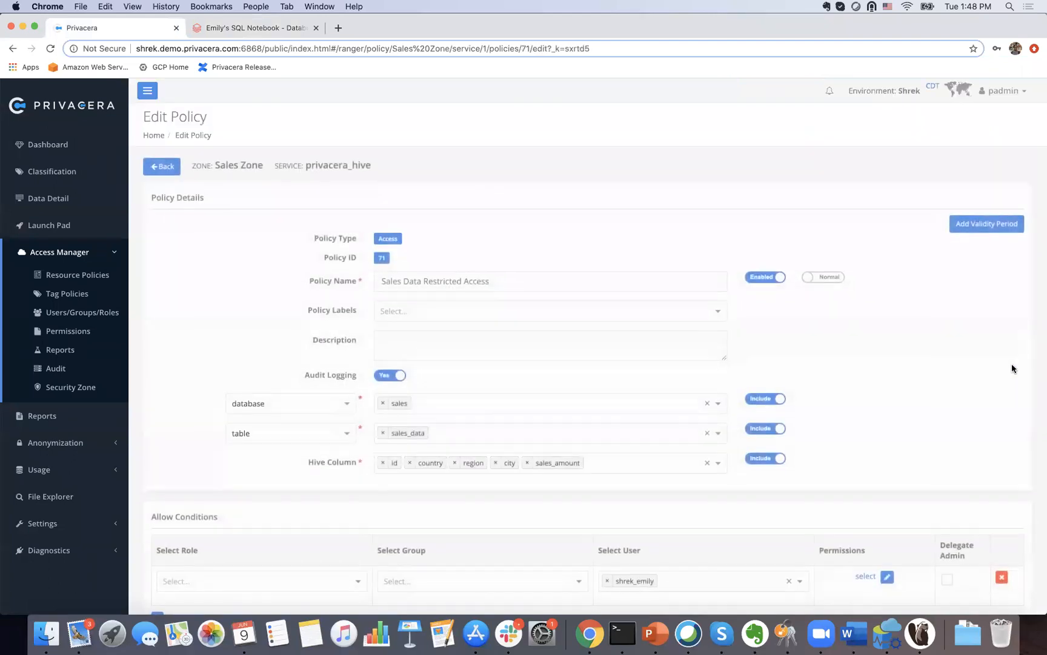
pyautogui.scroll(-5, 1012, 364)
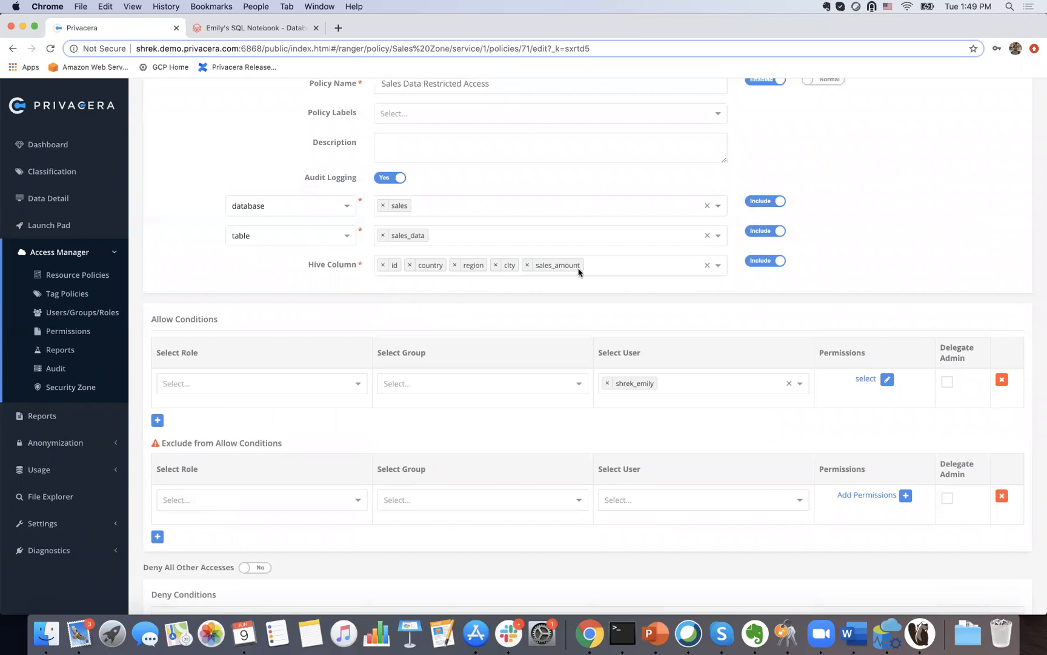
pyautogui.click(276, 31)
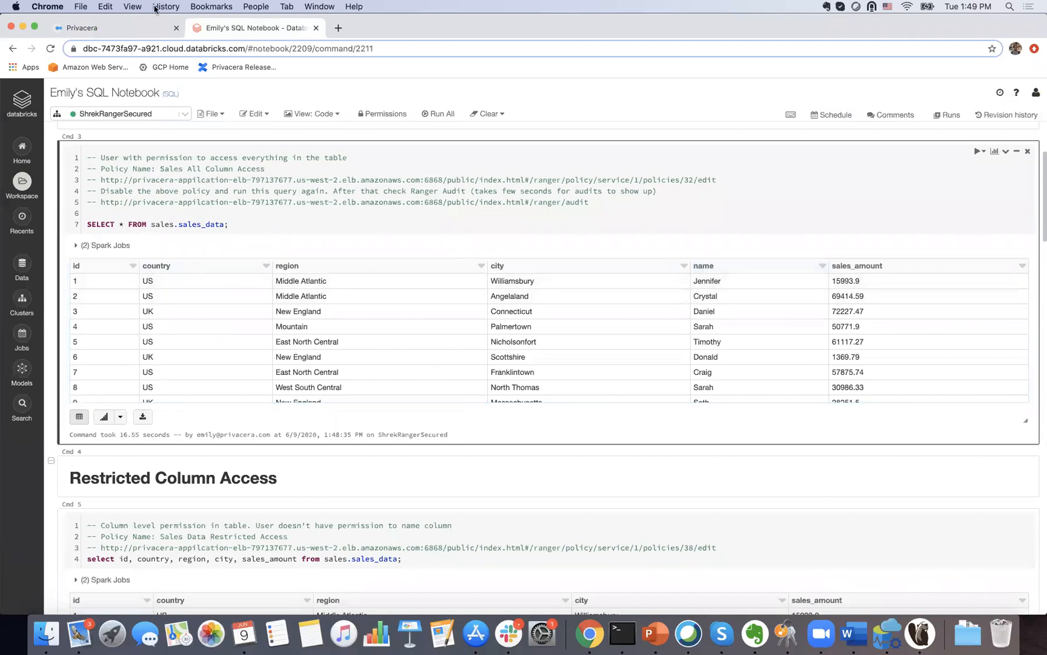
pyautogui.click(126, 25)
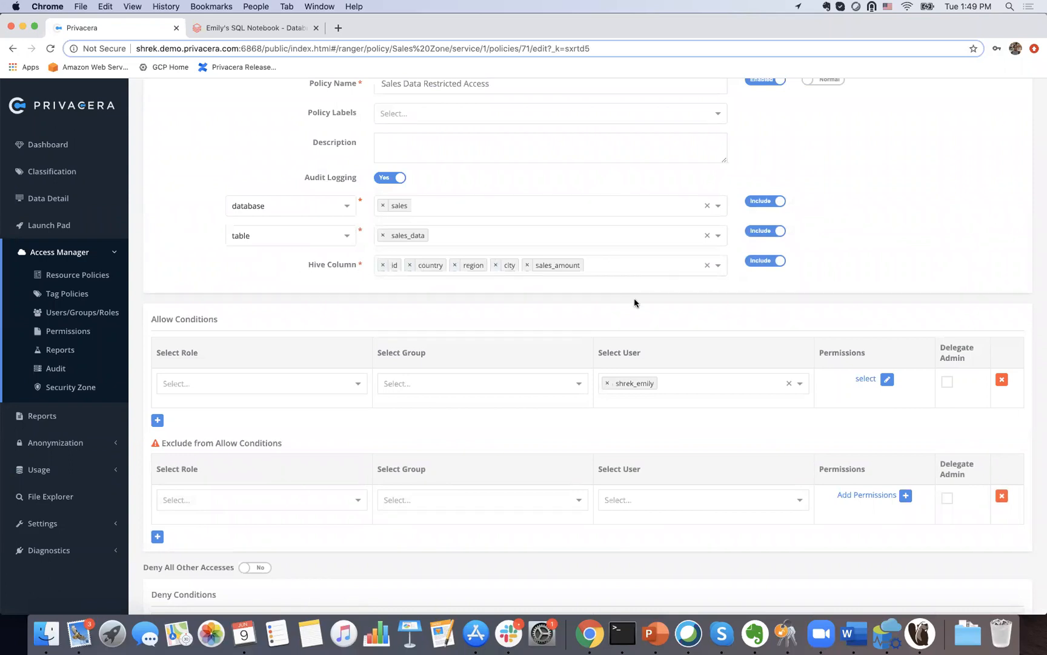
pyautogui.scroll(5, 647, 344)
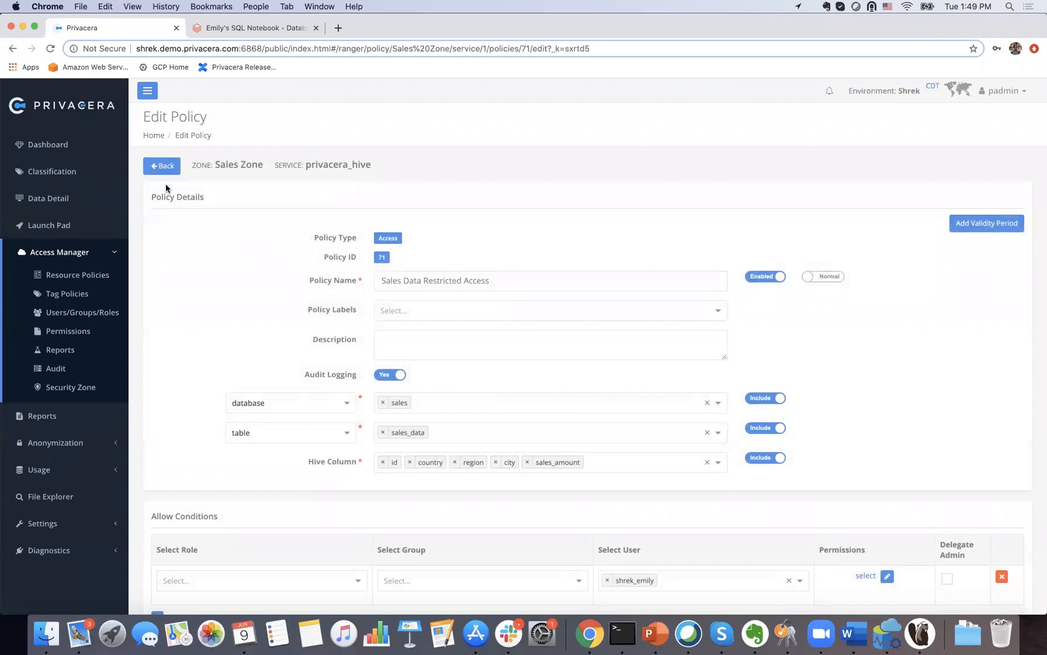
# Step: Turn off the Enabled toggle on policy 70, Sales All Data Access, and save it
pyautogui.click(159, 167)
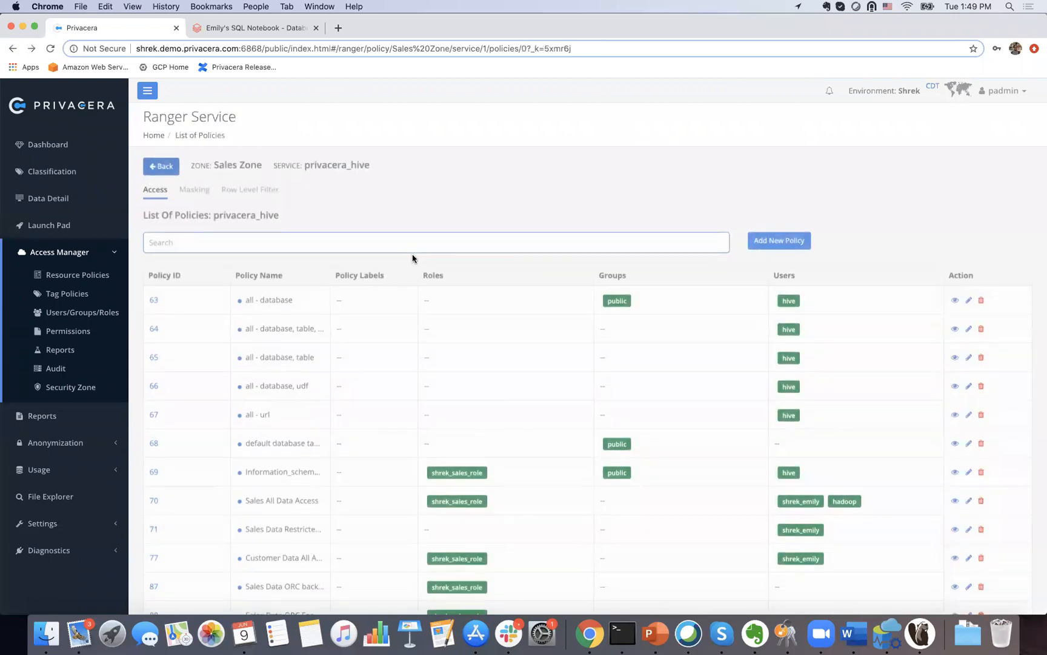
pyautogui.scroll(-5, 458, 314)
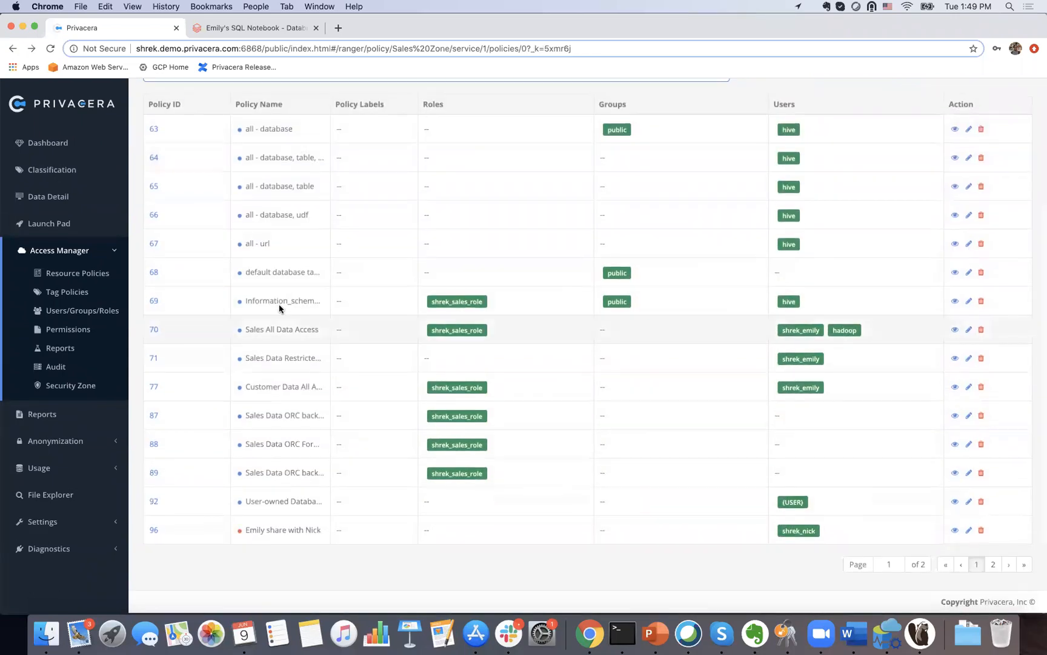
pyautogui.click(967, 333)
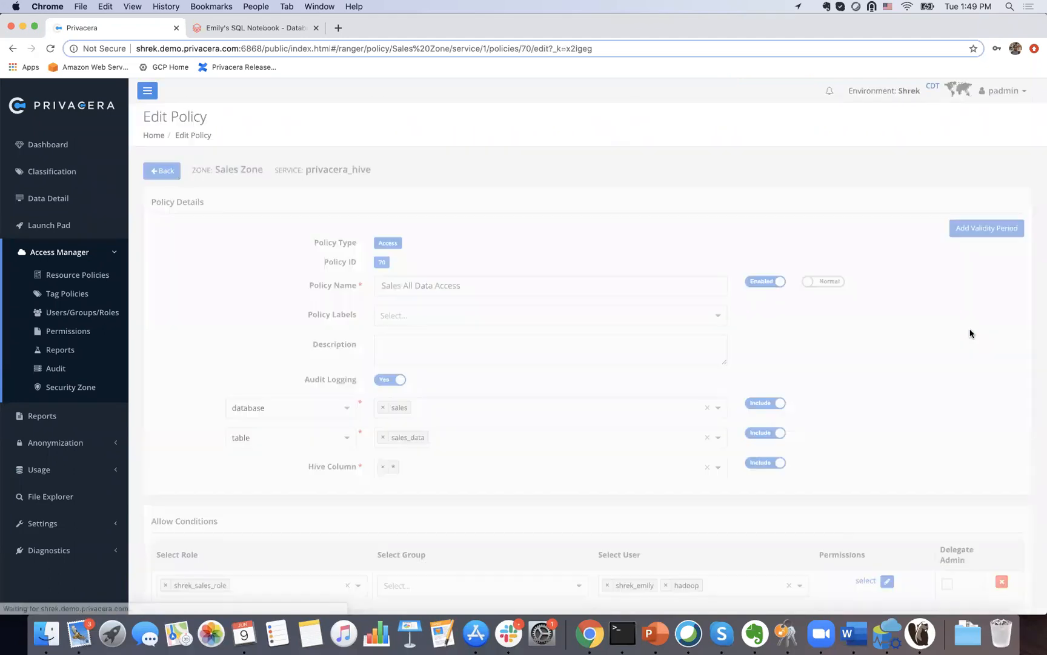
pyautogui.click(778, 279)
pyautogui.scroll(-5, 821, 325)
pyautogui.scroll(-5, 822, 327)
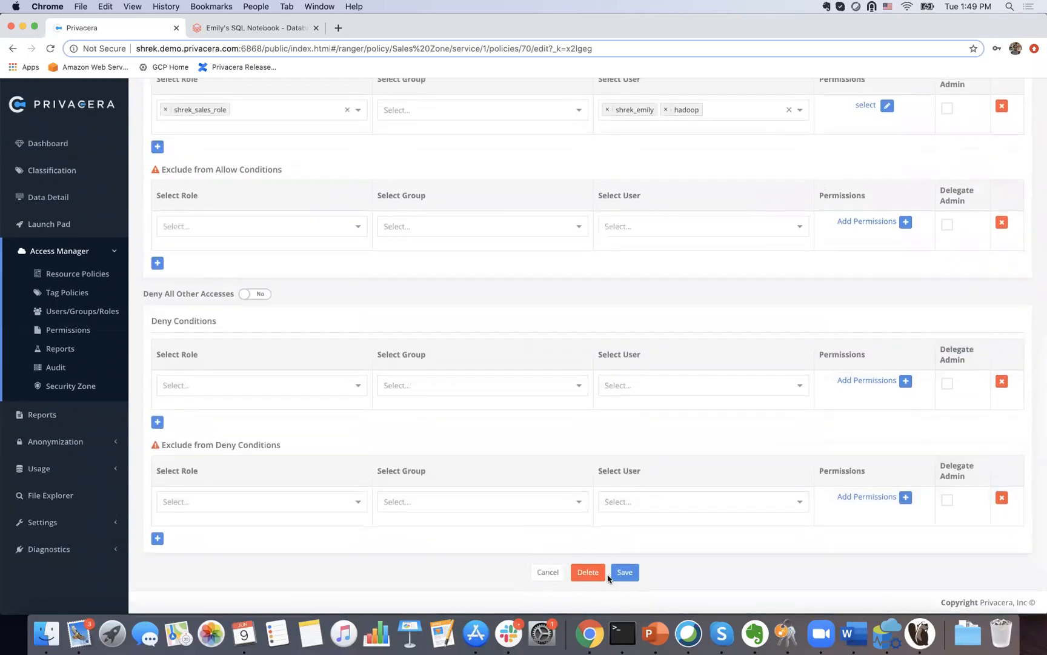
pyautogui.click(624, 571)
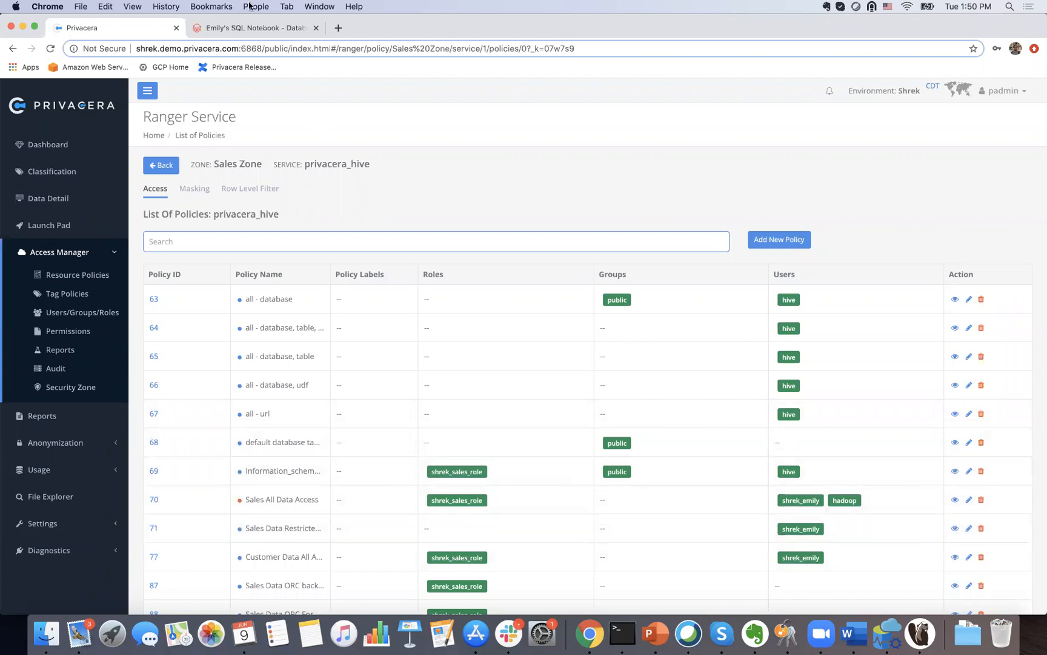
# Step: Rerun the Cmd 3 full-table query and select its permission-denied error text
pyautogui.click(251, 28)
pyautogui.click(977, 153)
pyautogui.click(978, 166)
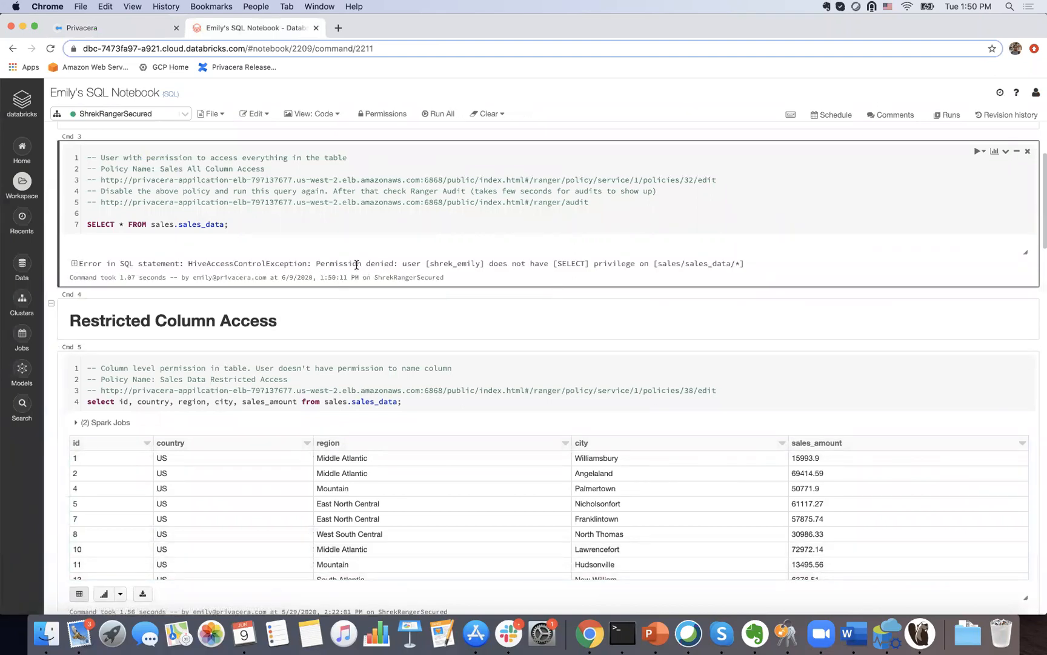
pyautogui.moveTo(429, 263); pyautogui.dragTo(791, 270)
pyautogui.click(726, 263)
pyautogui.tripleClick(738, 264)
# Step: Rerun the Cmd 5 restricted-column query returning id, country, region, city and sales_amount
pyautogui.click(755, 308)
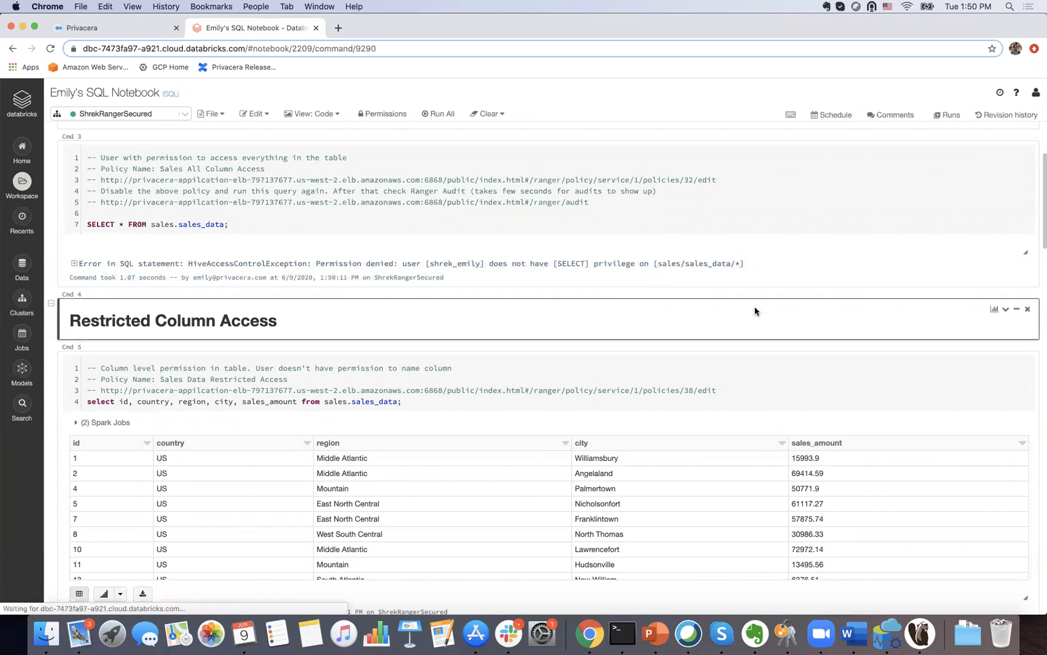
pyautogui.scroll(-4, 755, 308)
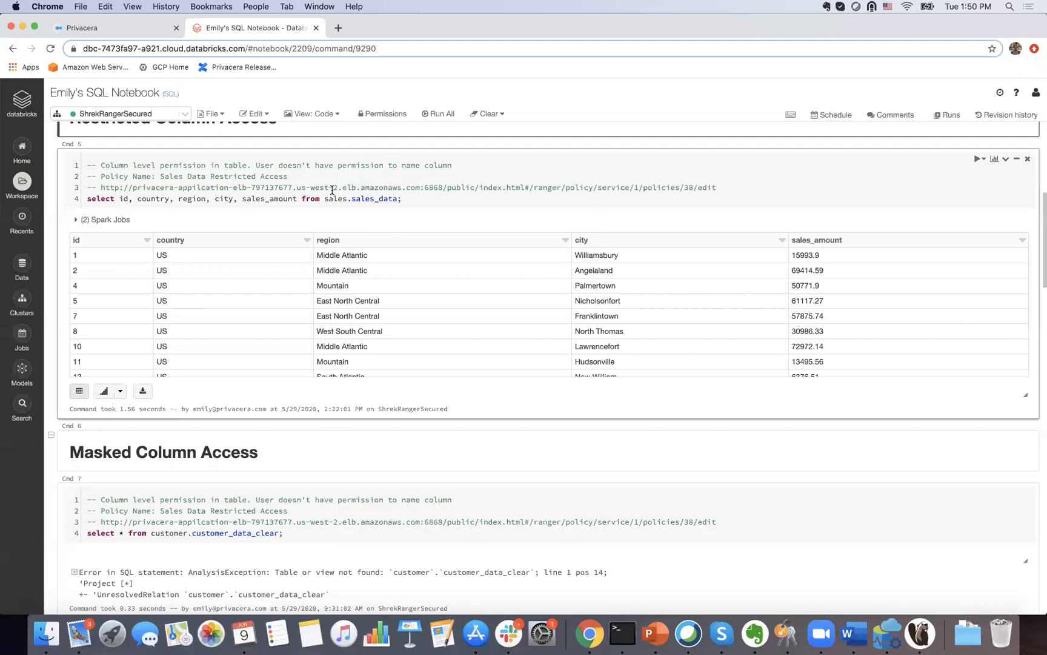
pyautogui.click(977, 159)
pyautogui.click(980, 158)
pyautogui.click(979, 177)
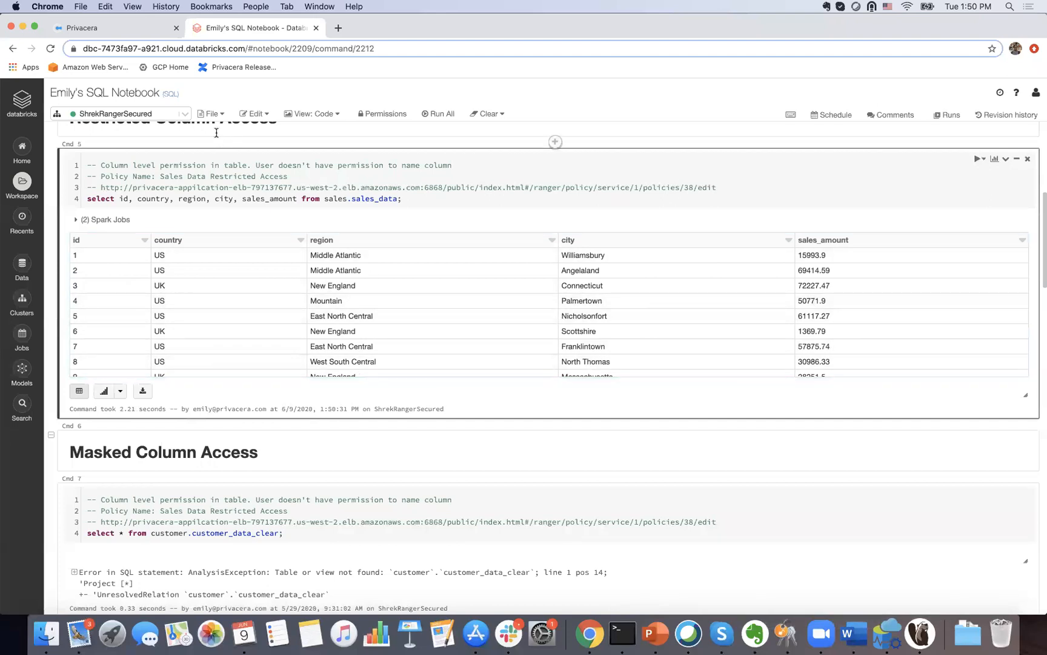
# Step: Return to Privacera's Sales Zone Resource Policies overview listing Postgres, Snowflake, S3, Athena and Hive
pyautogui.click(119, 29)
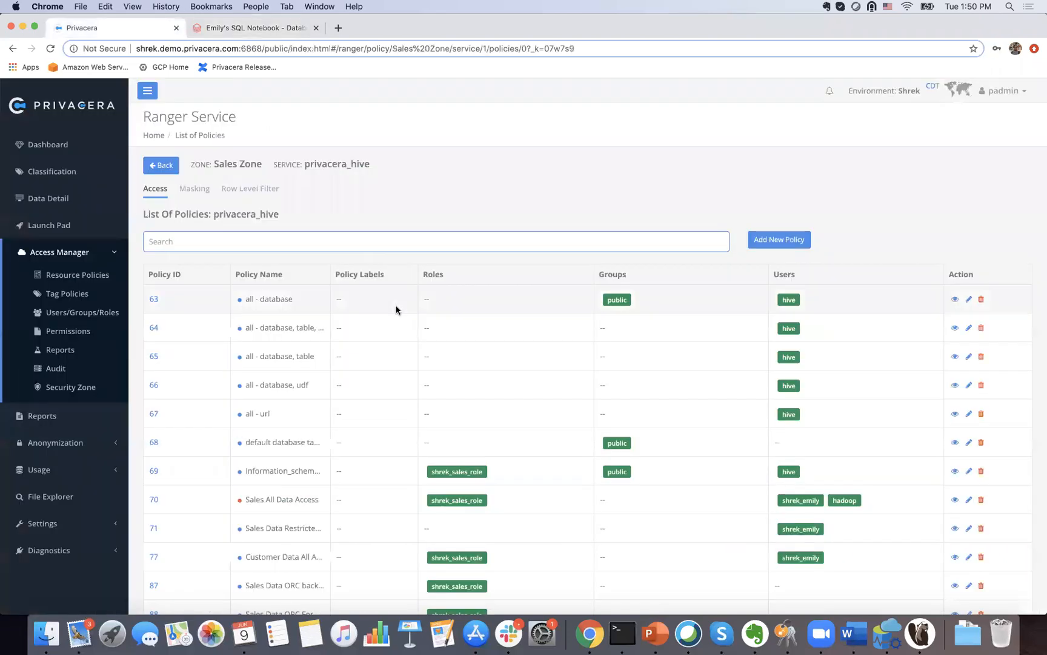
pyautogui.click(156, 164)
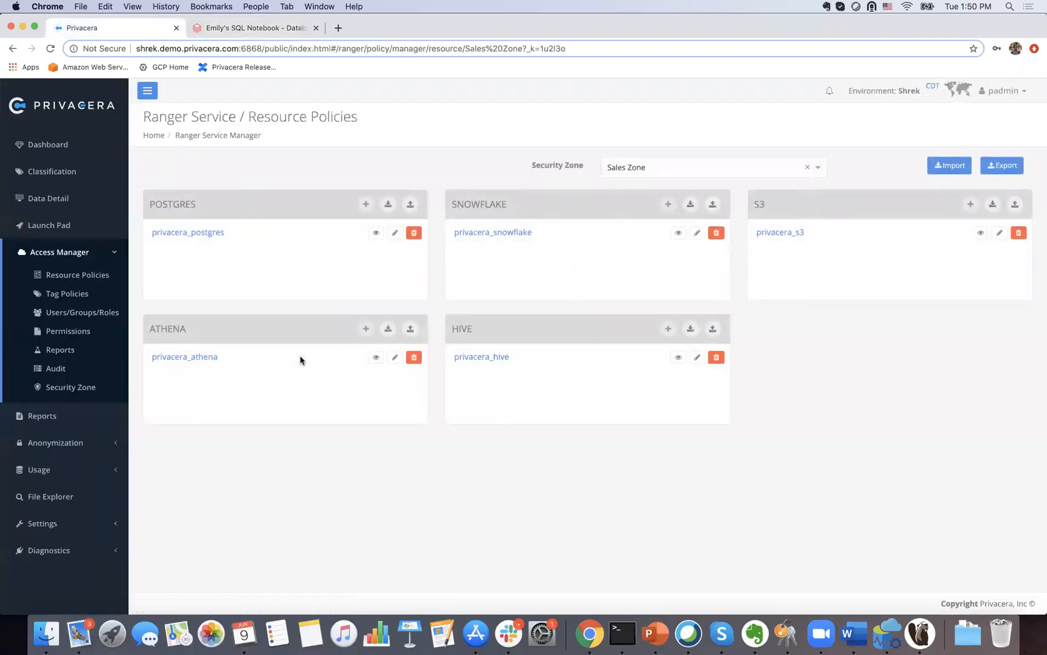